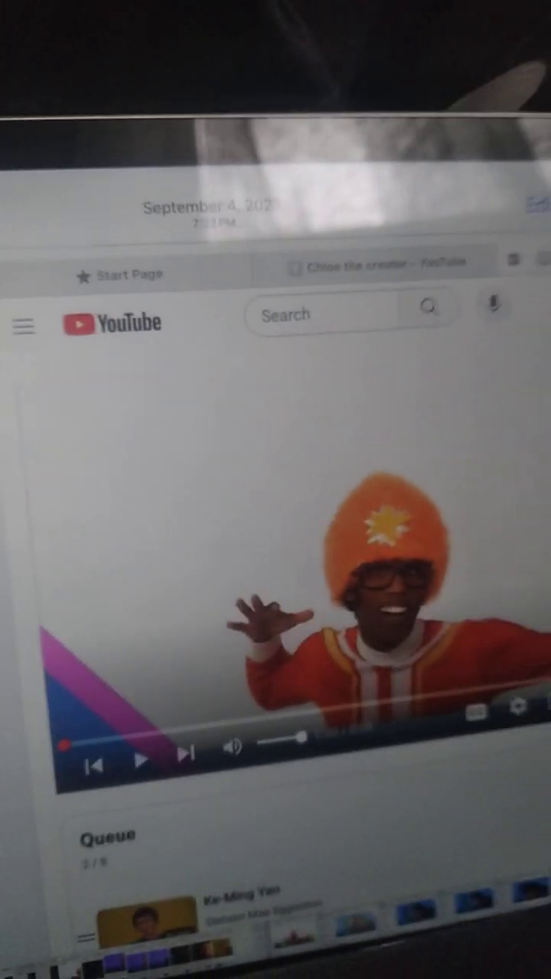
Resume the paused orange-hat dancer clip so the queue advances to the bright-costumed group clip.
left_click(459, 550)
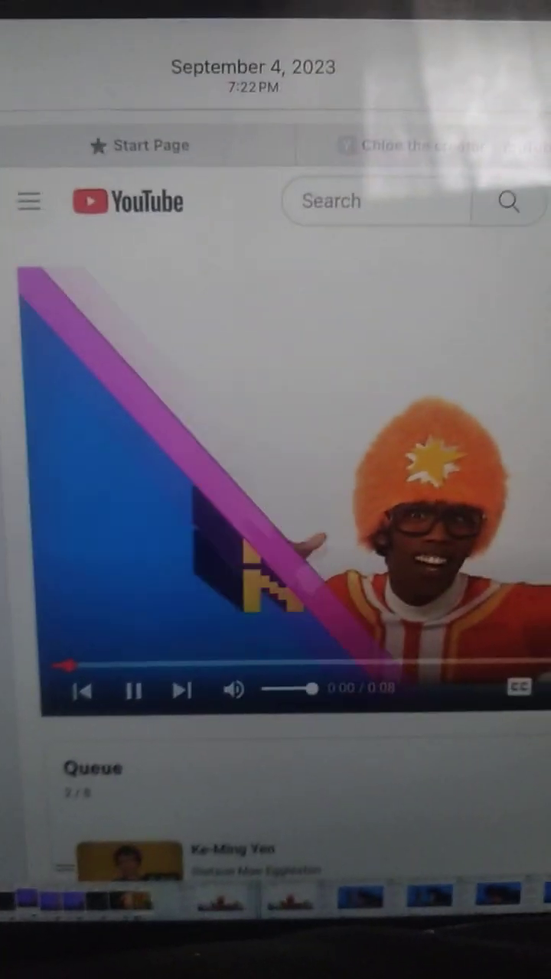